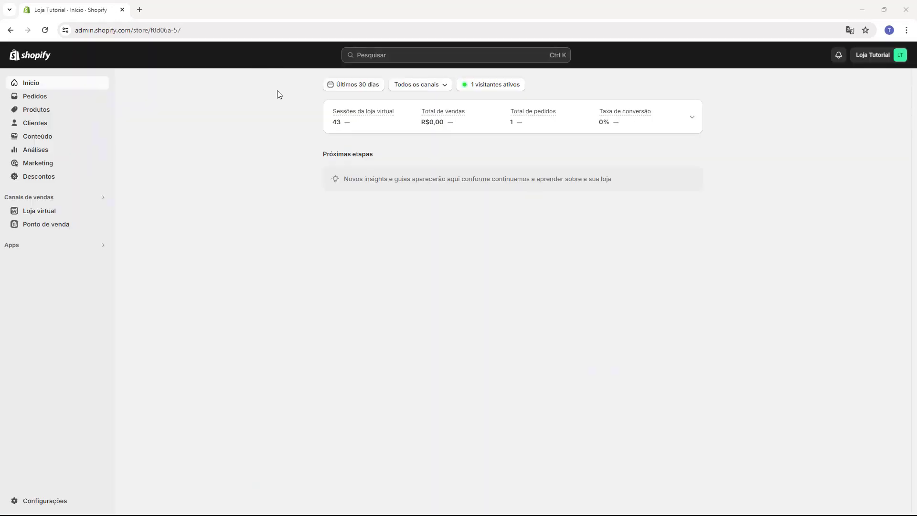
Start creating a new discount of the "Compre X e leve Y" type
left_click(38, 184)
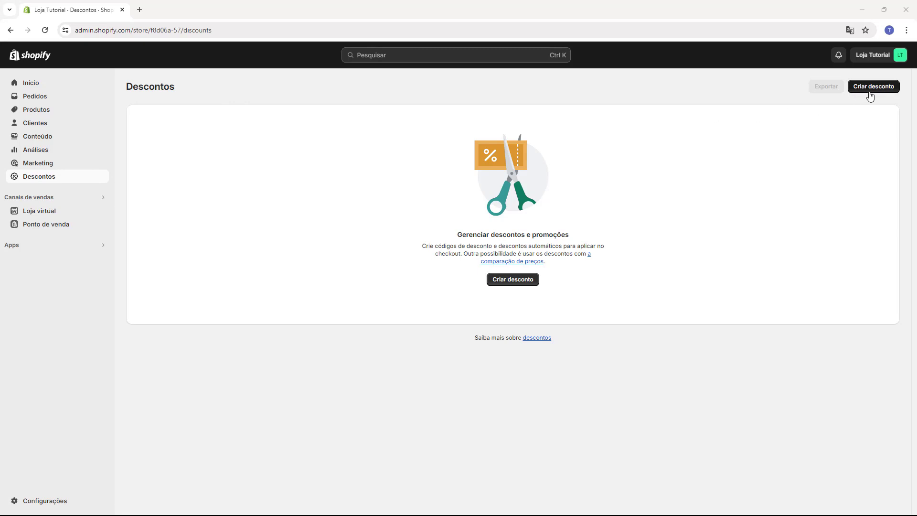
left_click(872, 88)
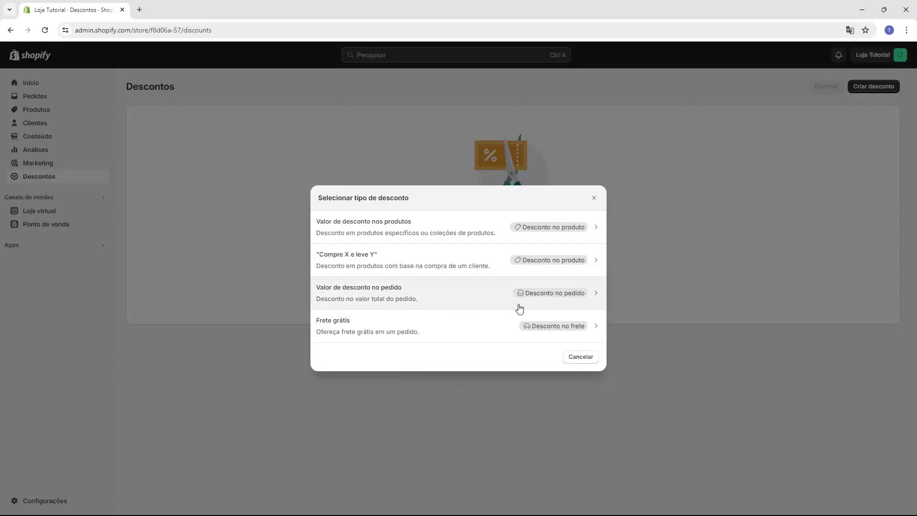
left_click(392, 264)
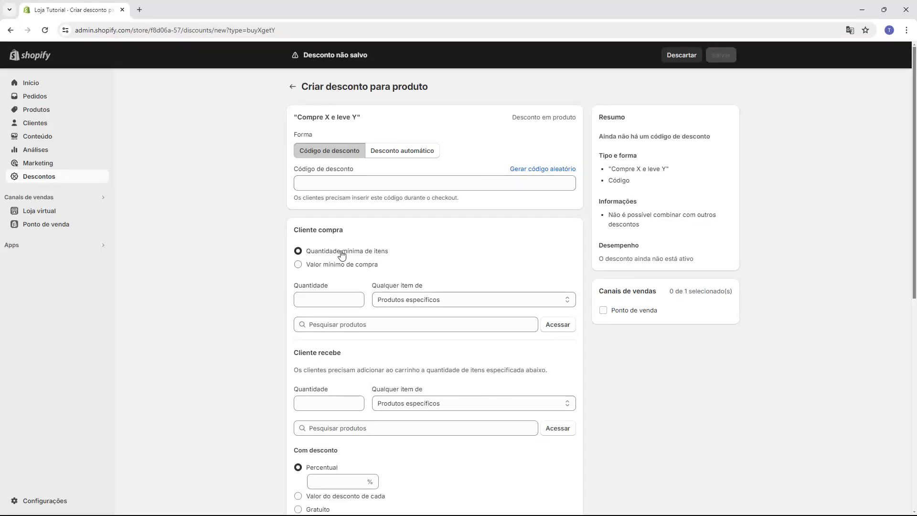
left_click_drag(298, 119, 334, 120)
left_click(305, 119)
left_click(323, 120)
left_click(341, 118)
left_click(328, 120)
double_click(327, 118)
left_click(354, 120)
double_click(303, 134)
left_click(322, 138)
left_click(399, 151)
left_click(343, 156)
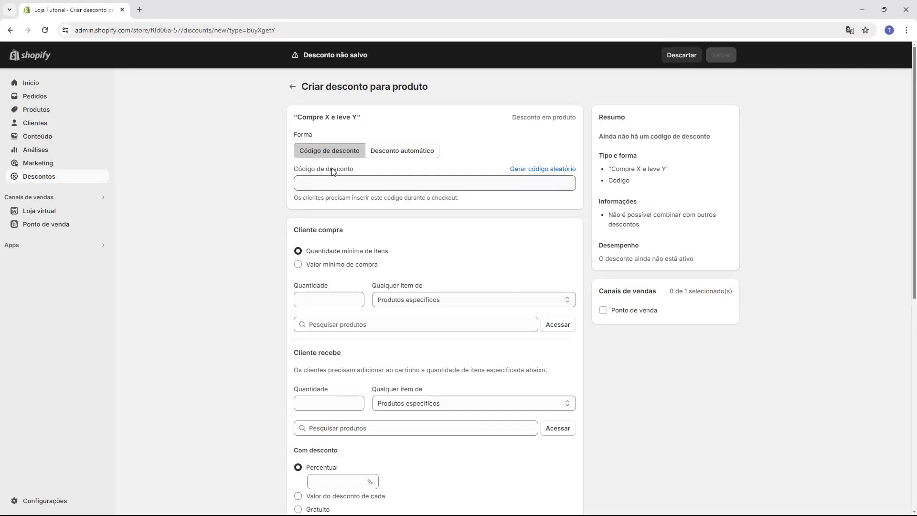
Make the discount automatic and title it "Compre 1 e Leve 2"
left_click(385, 154)
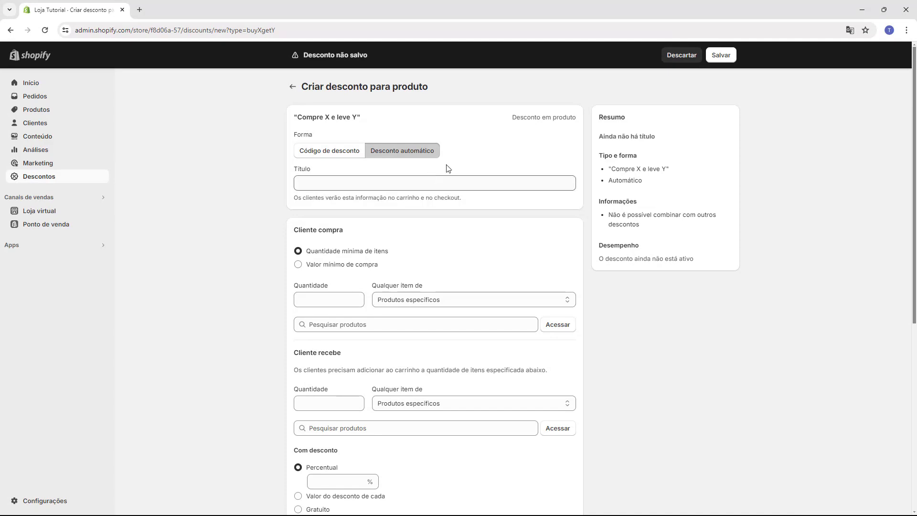
left_click(368, 180)
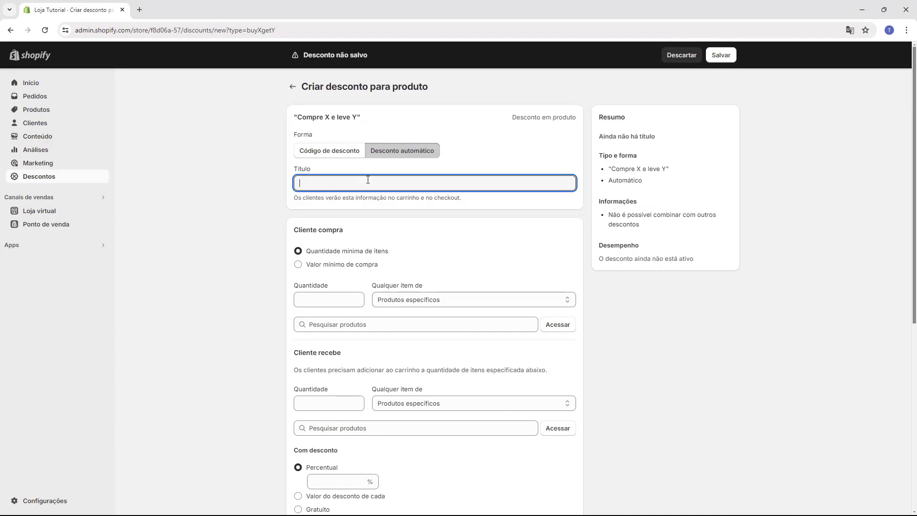
type("Compre 1 e Leve 2")
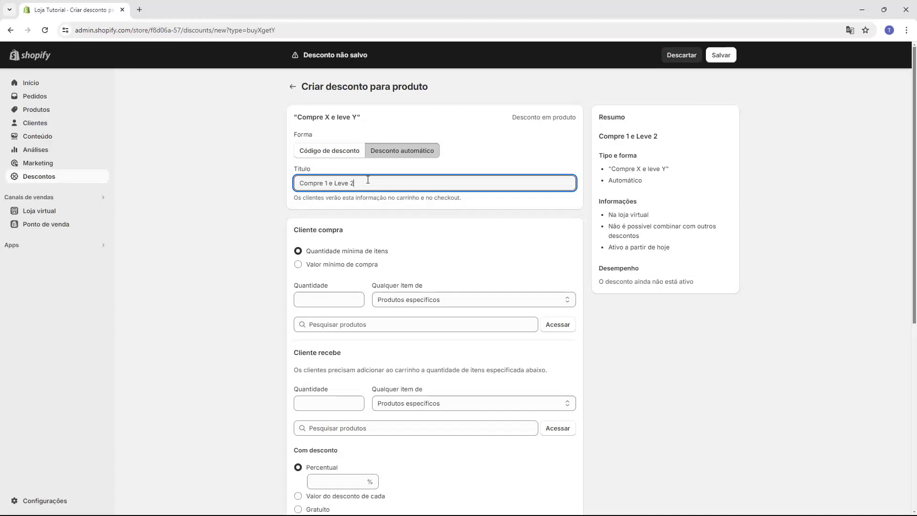
Base the customer's purchase requirement on a minimum item quantity and set that quantity to 1
double_click(296, 239)
left_click(295, 239)
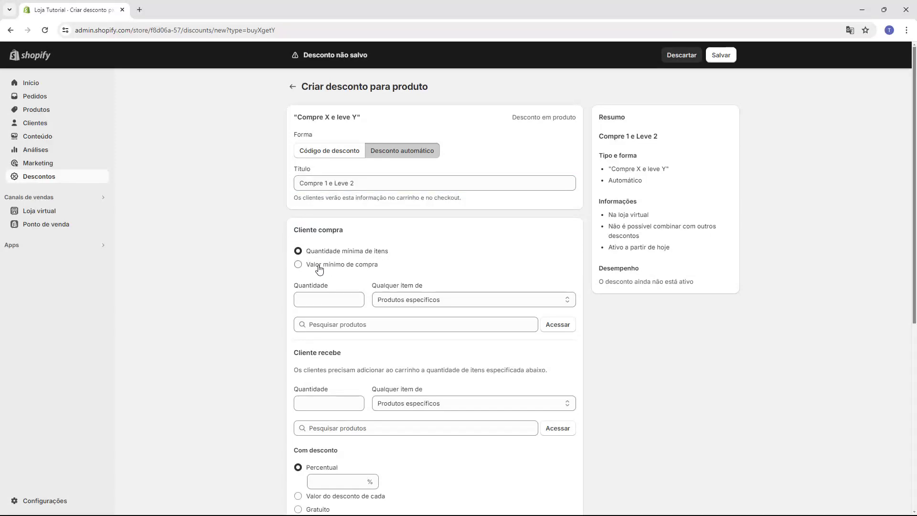
left_click(319, 268)
left_click(333, 252)
left_click(324, 300)
type("1")
left_click_drag(373, 286, 438, 289)
left_click(383, 302)
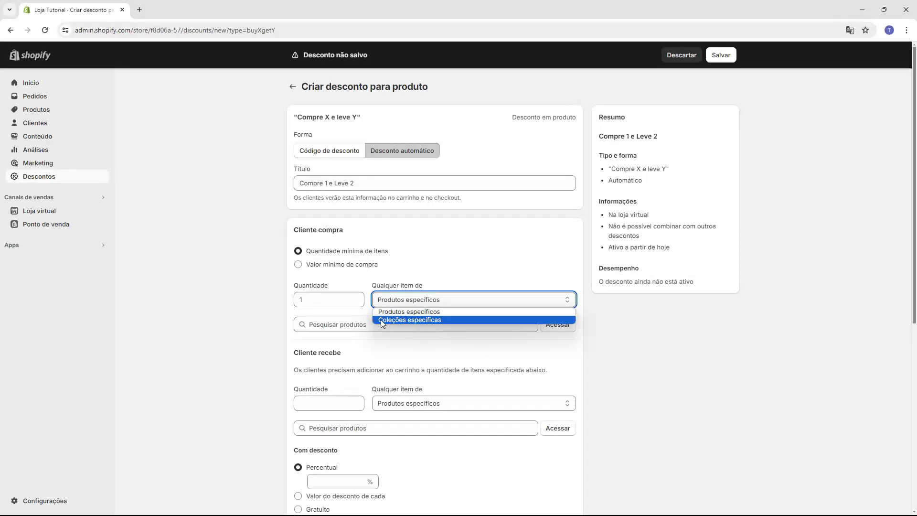
left_click(392, 319)
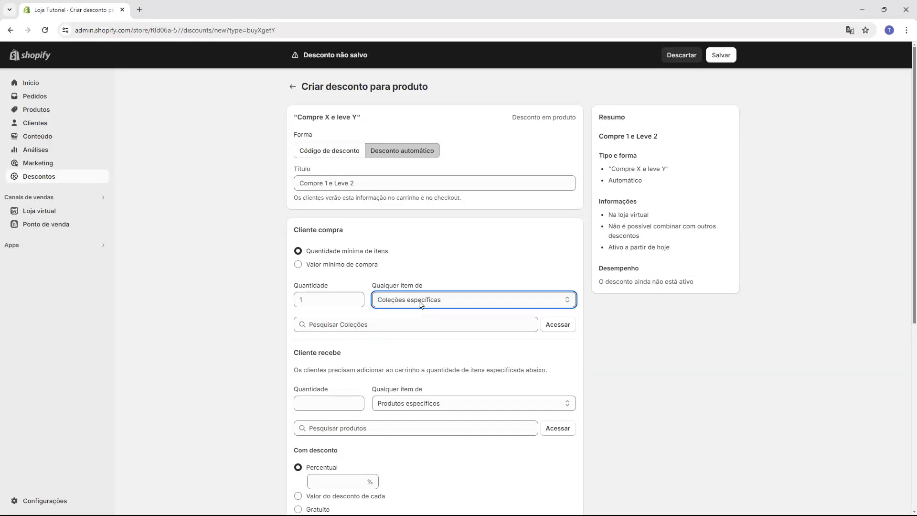
left_click(421, 303)
left_click(408, 320)
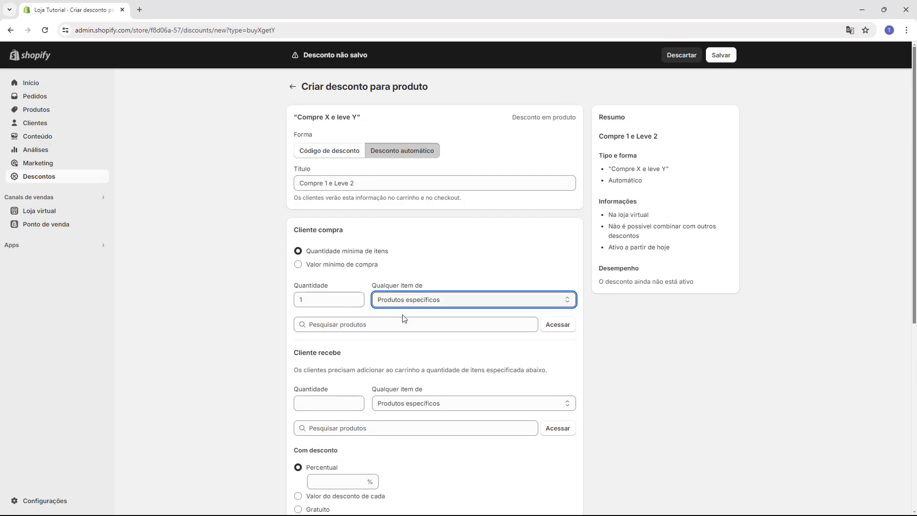
Add all variants of Camiseta Dormir não gera leads, plus Camiseta Host2b and Camiseta WordPress, as the qualifying purchase products
left_click(345, 324)
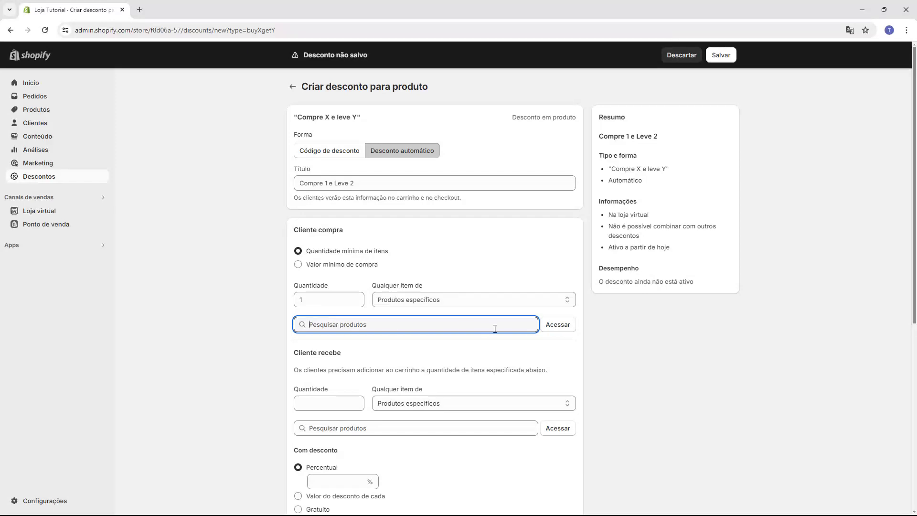
left_click(558, 325)
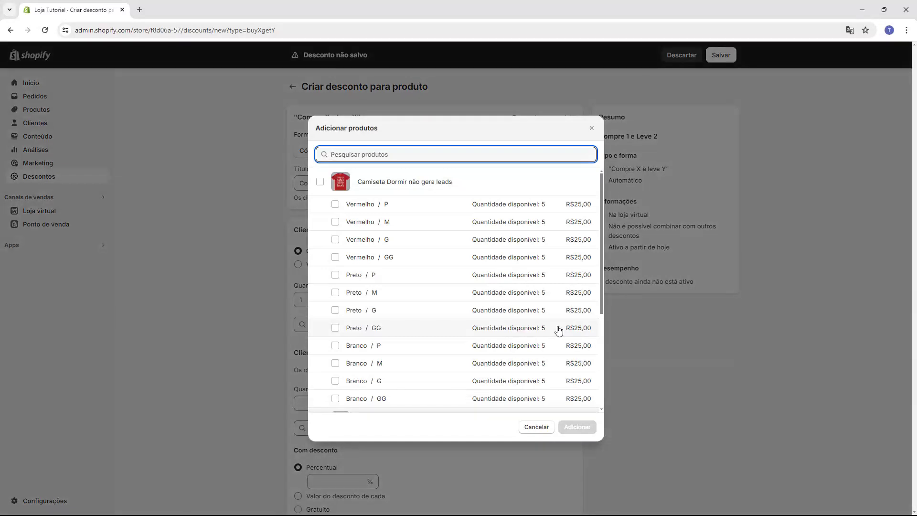
scroll(468, 239, "down", 5)
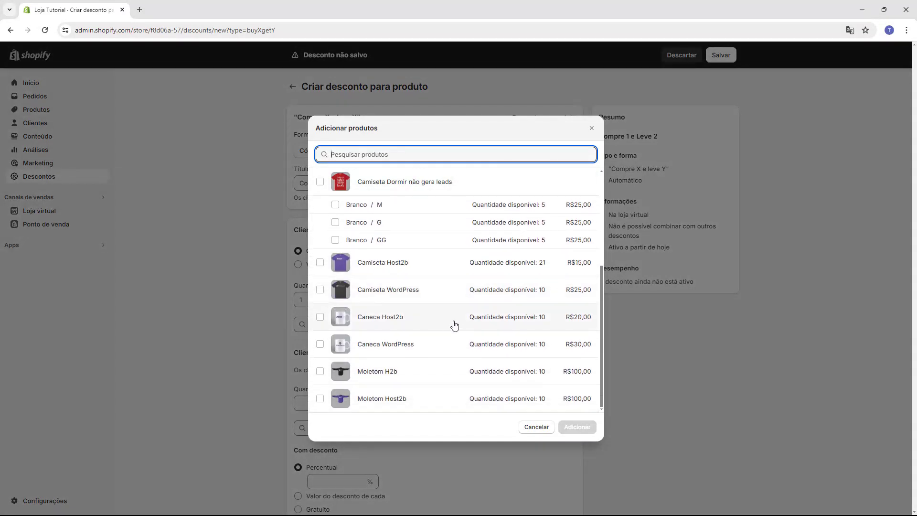
left_click(320, 181)
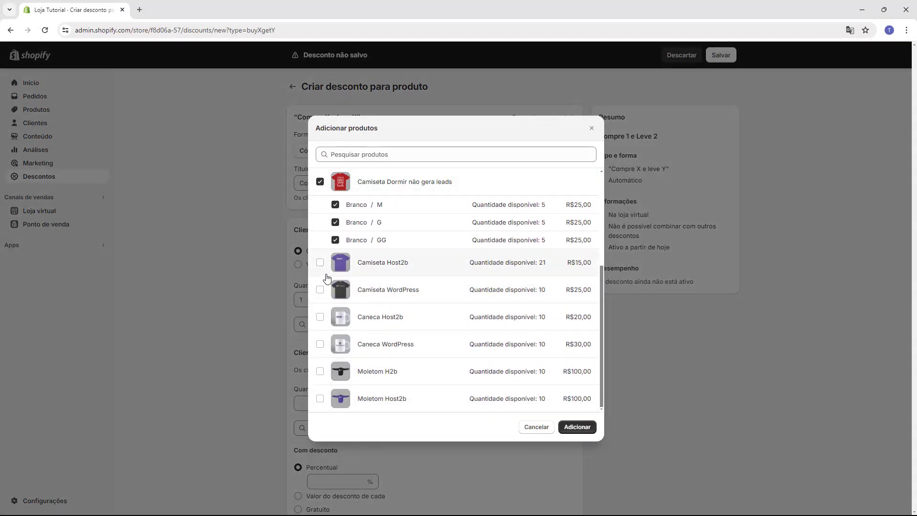
left_click(320, 262)
left_click(320, 290)
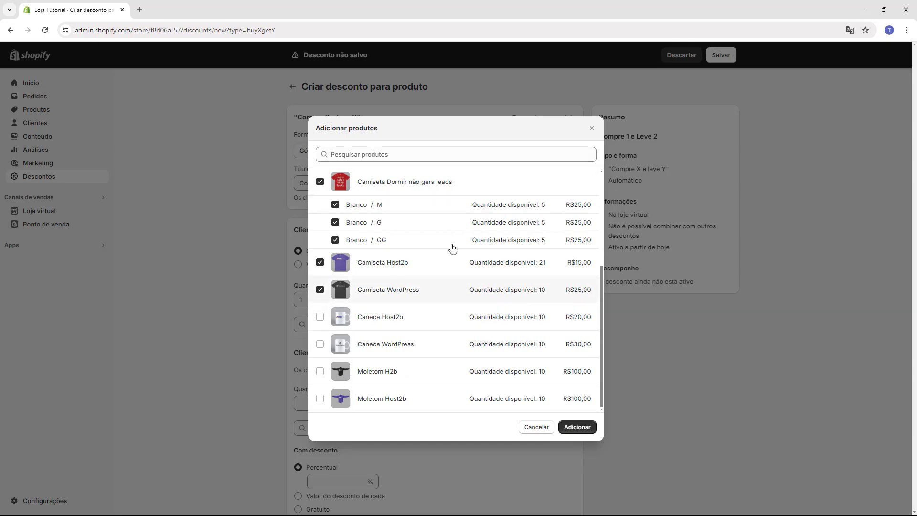
left_click(583, 433)
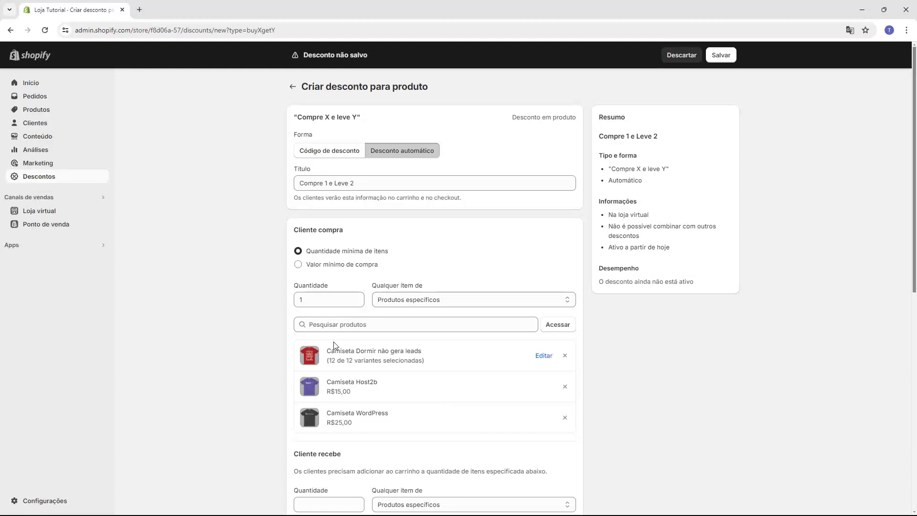
Set the quantity the customer receives to 1 in the "Cliente recebe" section
scroll(342, 329, "down", 3)
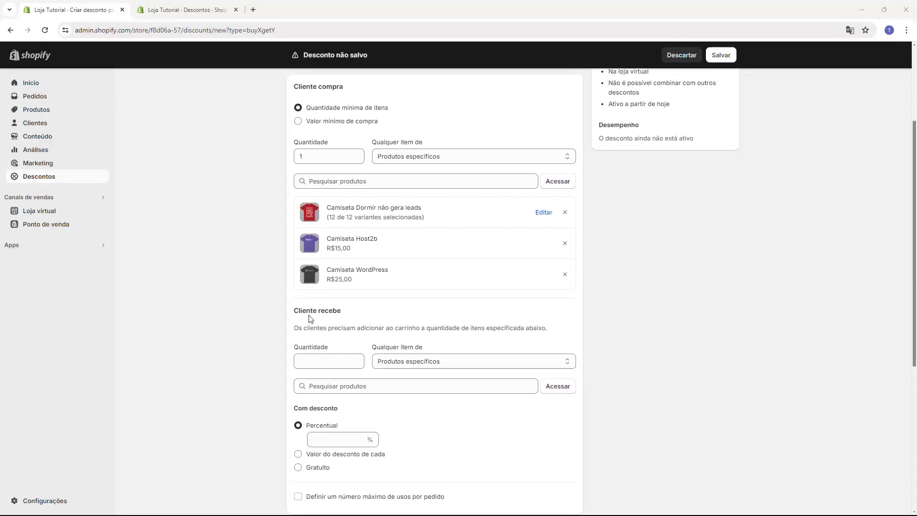
scroll(299, 310, "down", 1)
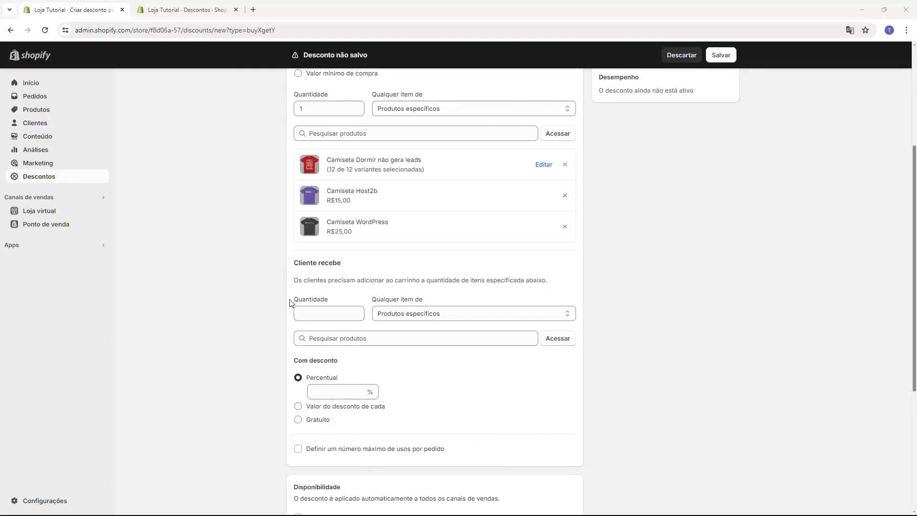
left_click_drag(294, 304, 364, 307)
left_click(343, 311)
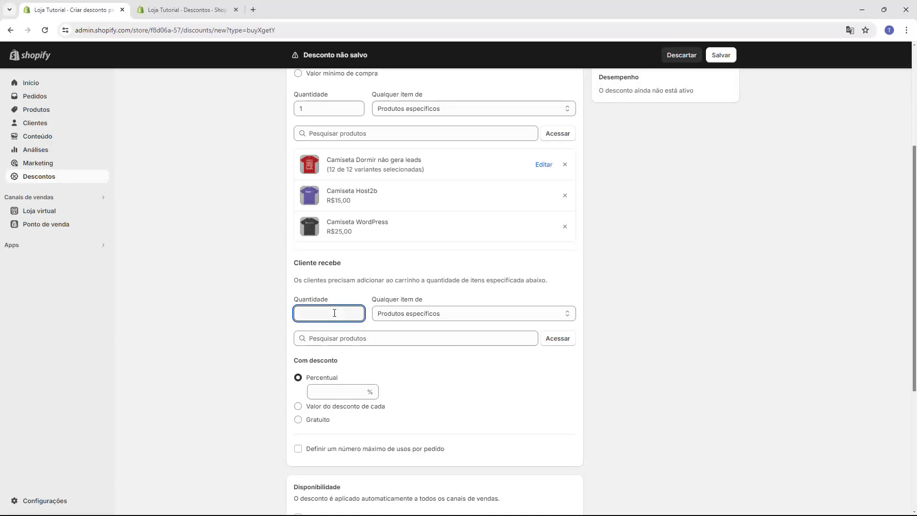
type("1")
left_click(262, 304)
scroll(267, 306, "up", 4)
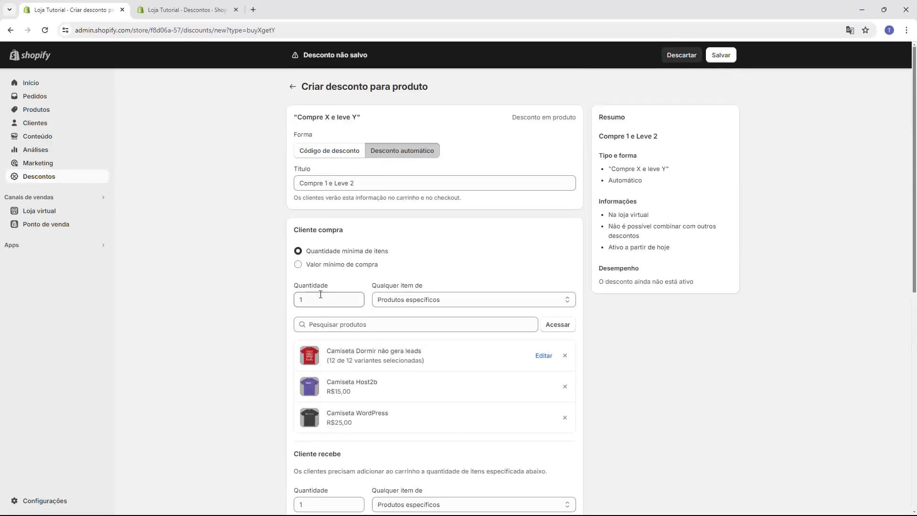
scroll(286, 287, "down", 3)
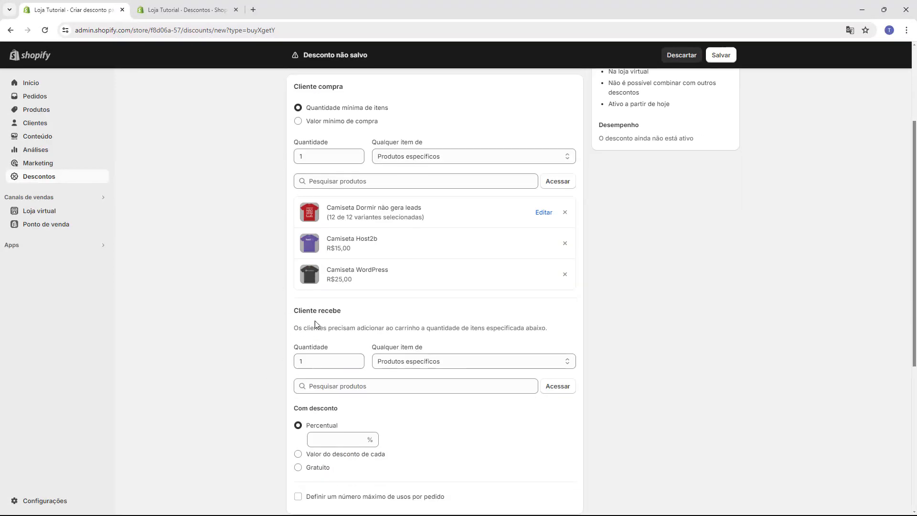
scroll(277, 329, "up", 2)
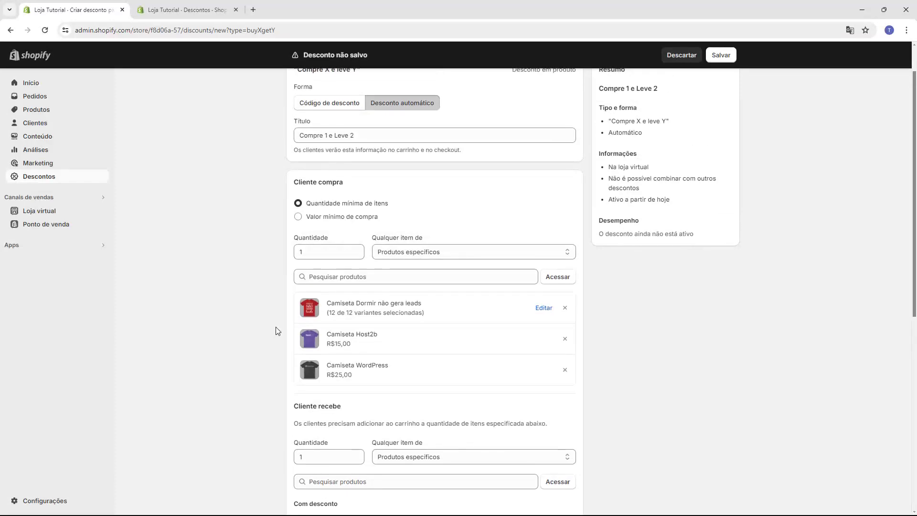
mouse_move(327, 251)
left_mouse_down()
mouse_move(296, 251)
mouse_move(337, 239)
left_mouse_up()
type("2")
left_click_drag(292, 183, 318, 193)
left_click(318, 194)
scroll(307, 399, "down", 1)
left_click(308, 407)
double_click(330, 205)
type("1")
left_click(265, 213)
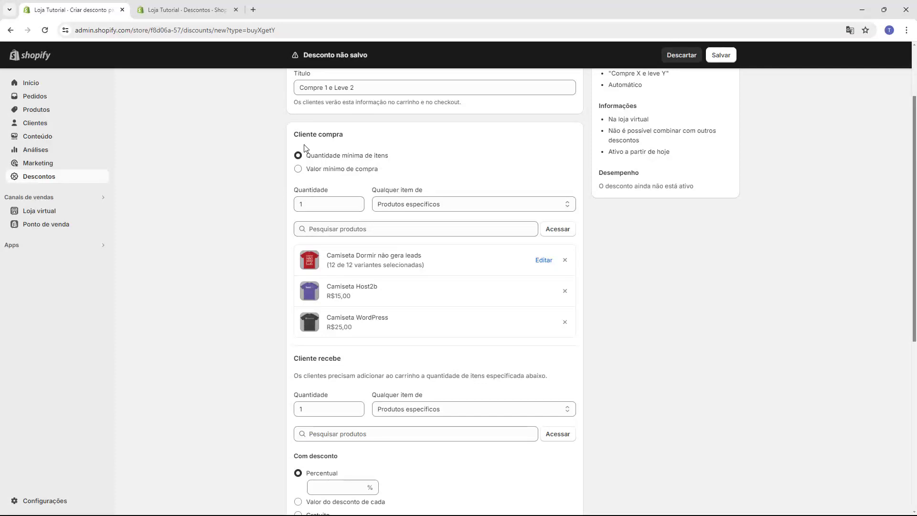
Under "Cliente recebe", use specific products and add all Camiseta Dormir não gera leads variants, Camiseta Host2b and Camiseta WordPress
scroll(301, 188, "down", 2)
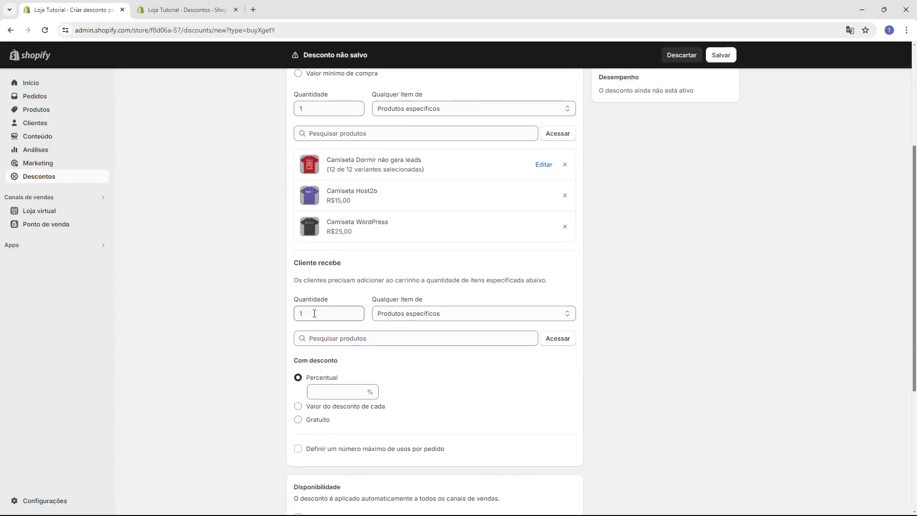
double_click(296, 304)
left_click(300, 312)
left_click(360, 291)
left_click_drag(368, 301, 430, 315)
left_click(430, 316)
left_click(426, 326)
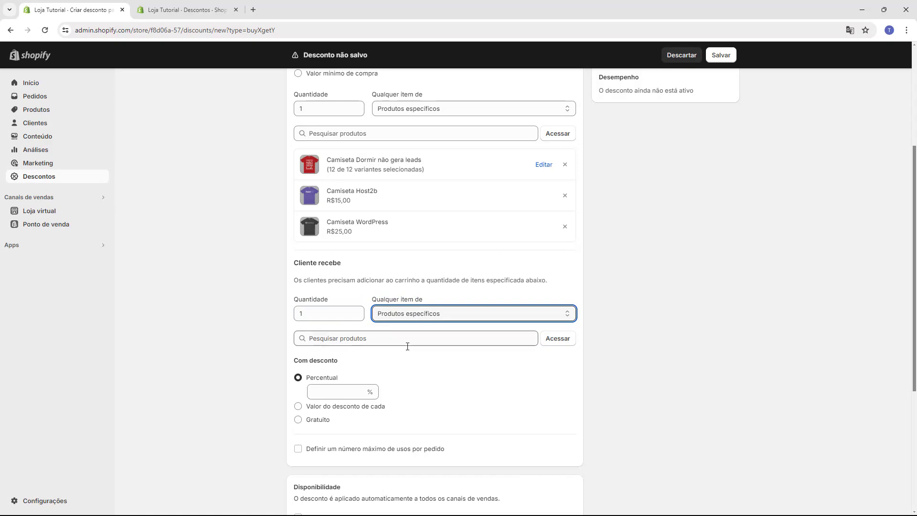
left_click(558, 342)
left_click(370, 189)
scroll(399, 244, "down", 3)
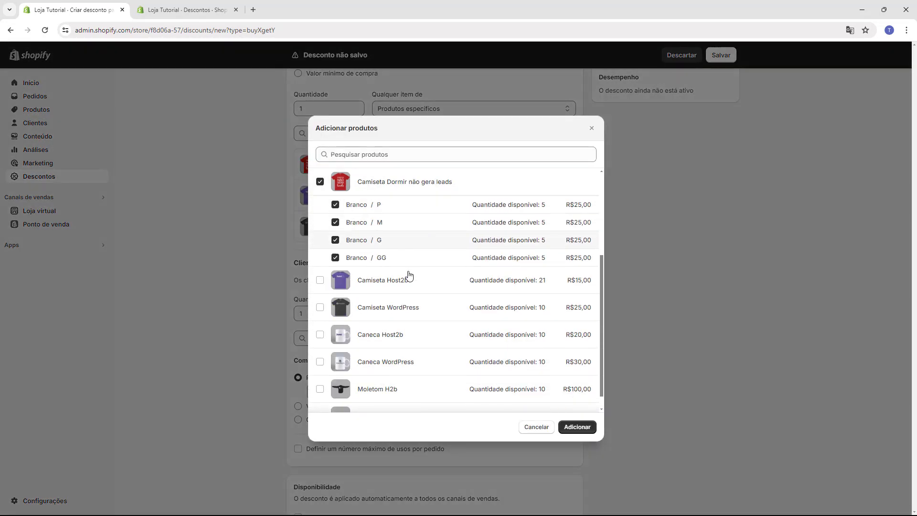
left_click(400, 270)
left_click(408, 289)
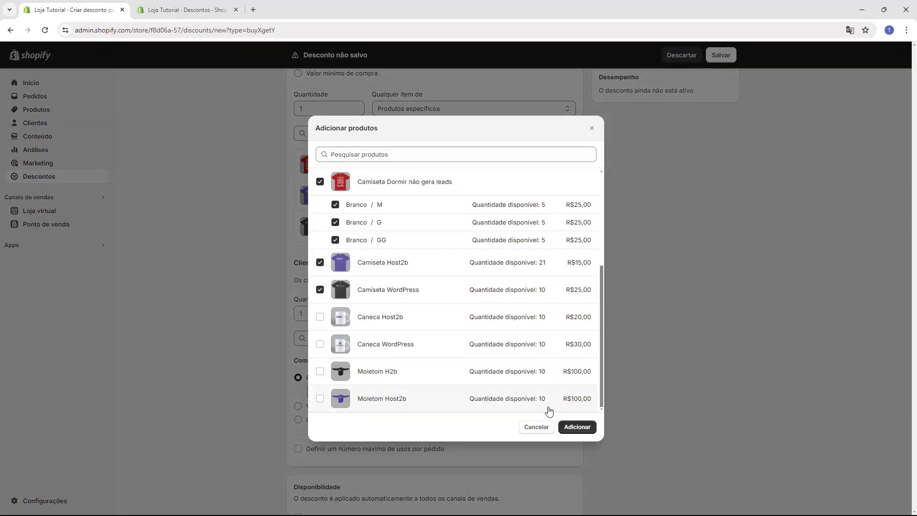
left_click(577, 427)
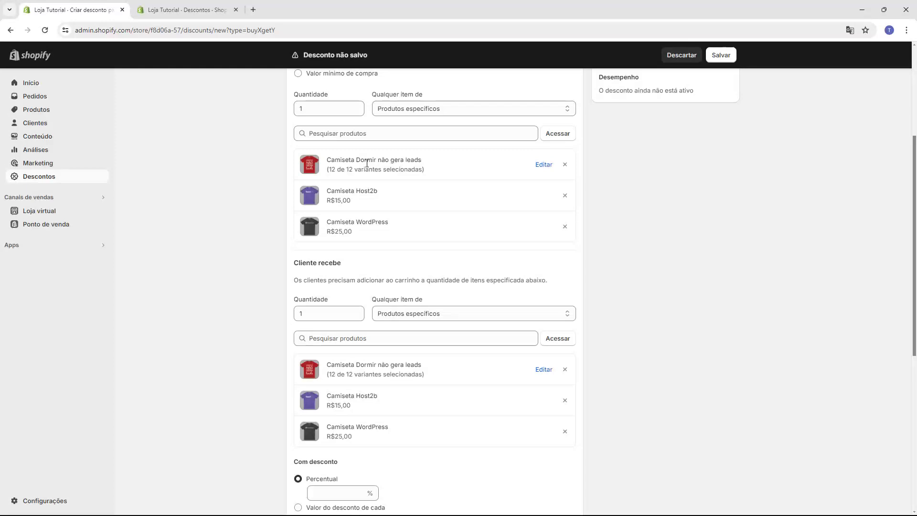
scroll(377, 223, "up", 2)
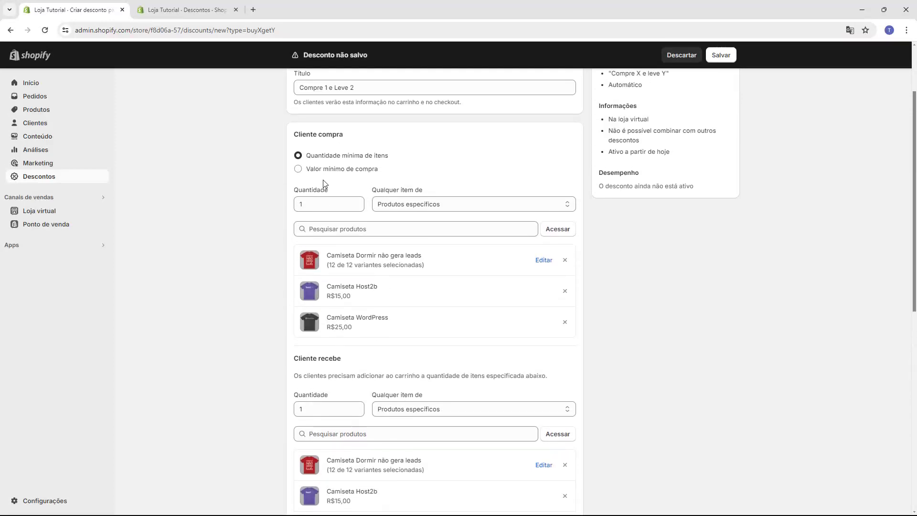
scroll(323, 179, "down", 3)
scroll(354, 230, "up", 1)
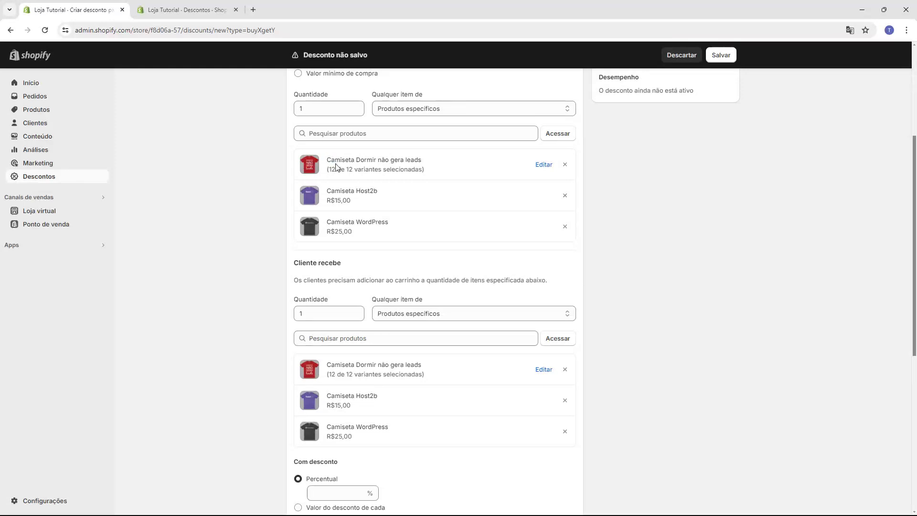
left_click_drag(322, 400, 362, 396)
left_click(362, 397)
Set the discount on the items the customer receives to "Gratuito"
scroll(265, 315, "down", 3)
left_click_drag(293, 319, 351, 322)
left_click(318, 342)
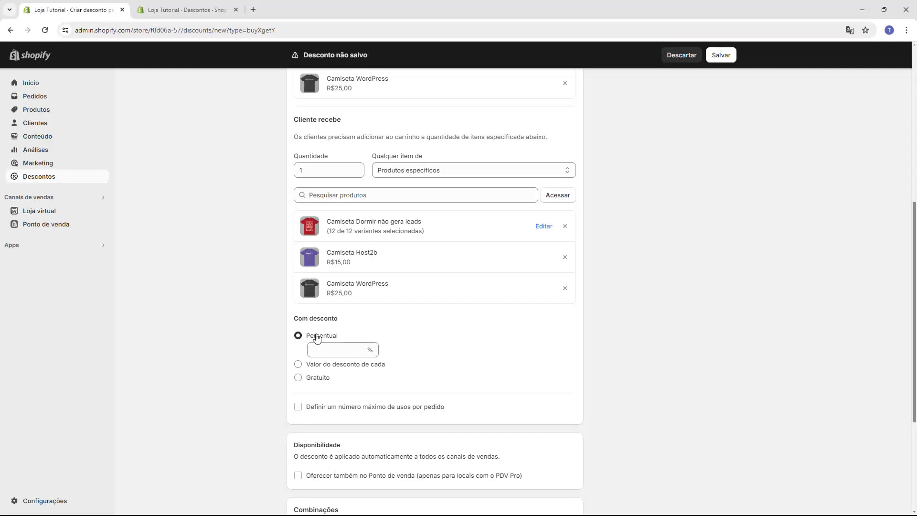
left_click(302, 378)
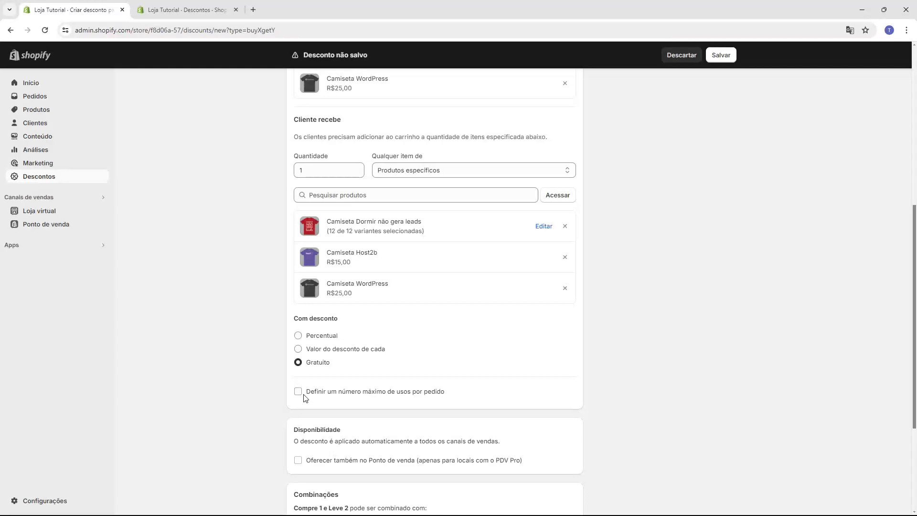
Enable a maximum number of uses per order for the discount and set it to 1
left_click(365, 397)
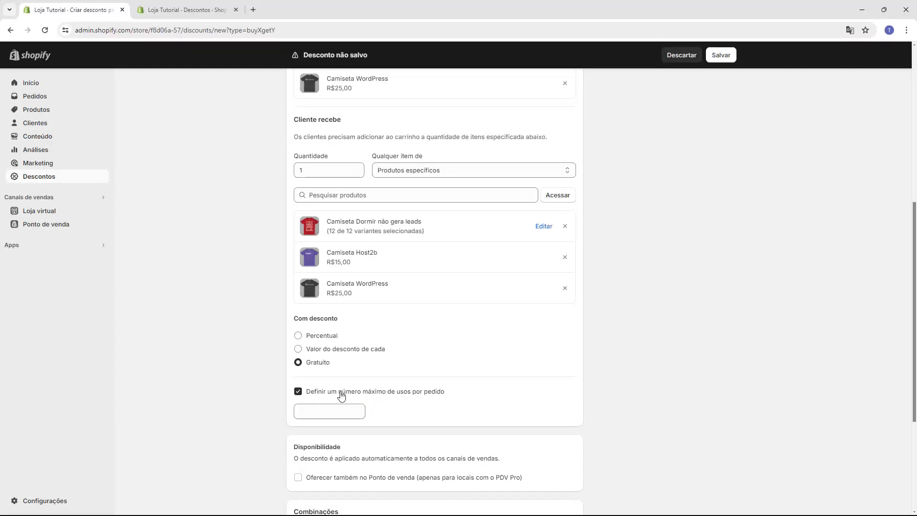
scroll(346, 396, "up", 5)
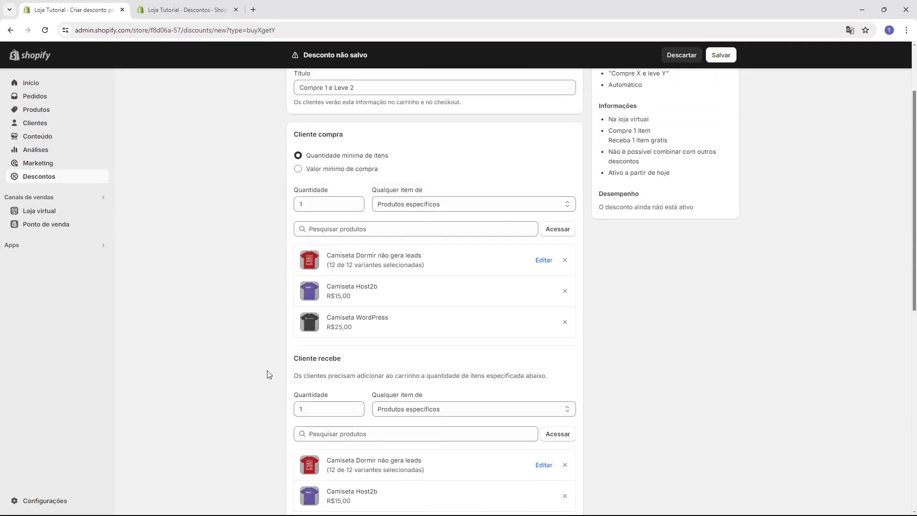
scroll(268, 374, "down", 6)
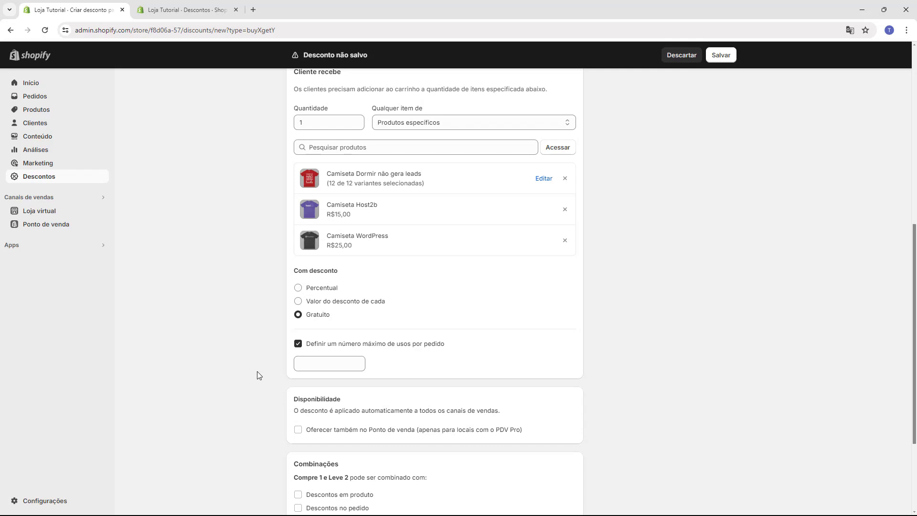
left_click(331, 364)
left_click(246, 348)
scroll(292, 352, "up", 8)
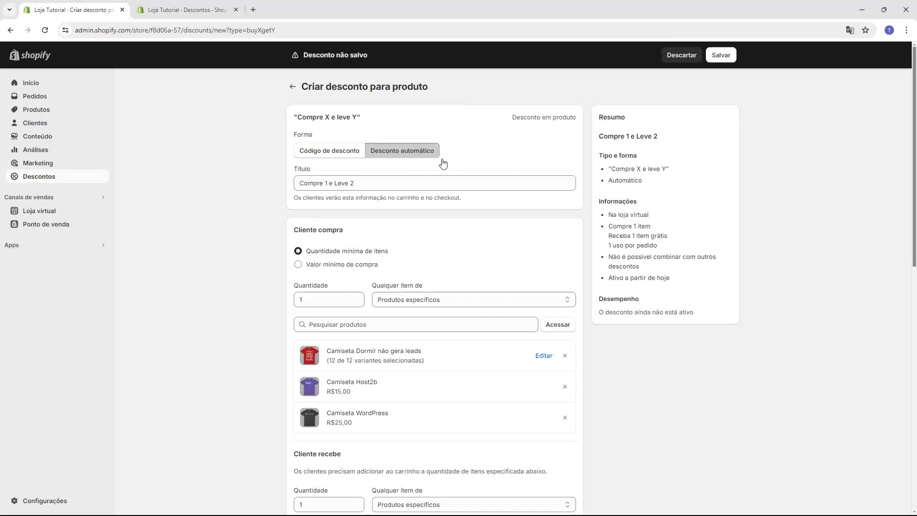
Review the discount's availability, combination and active-date settings
scroll(248, 201, "down", 10)
double_click(295, 305)
left_click(295, 319)
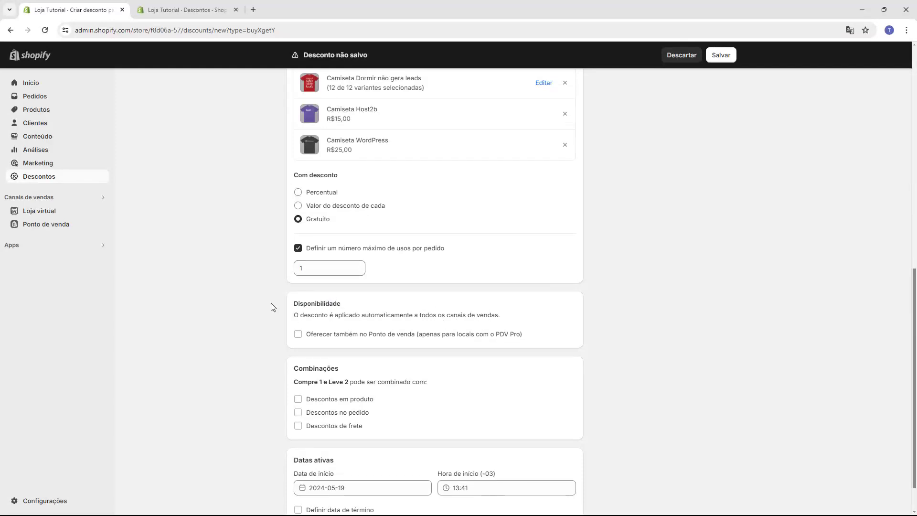
scroll(270, 308, "down", 1)
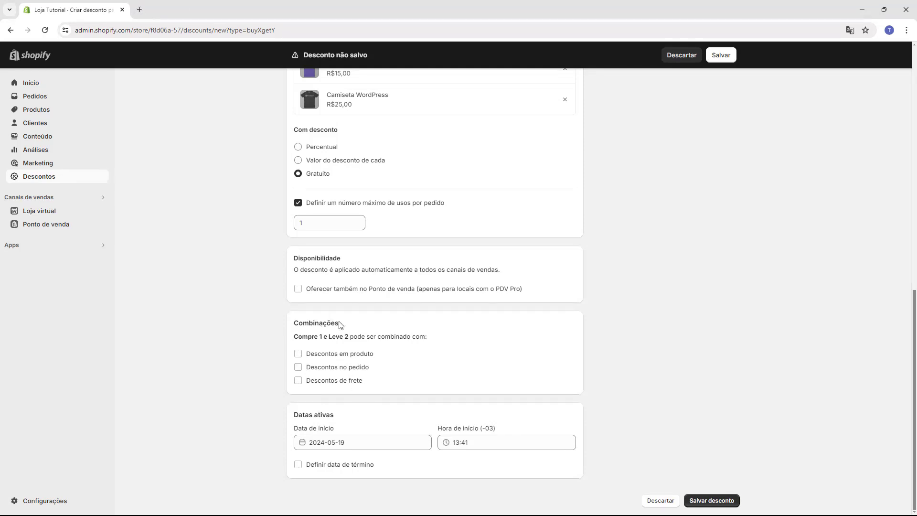
left_click_drag(293, 420, 332, 417)
left_click(305, 422)
left_click(298, 465)
scroll(277, 427, "down", 1)
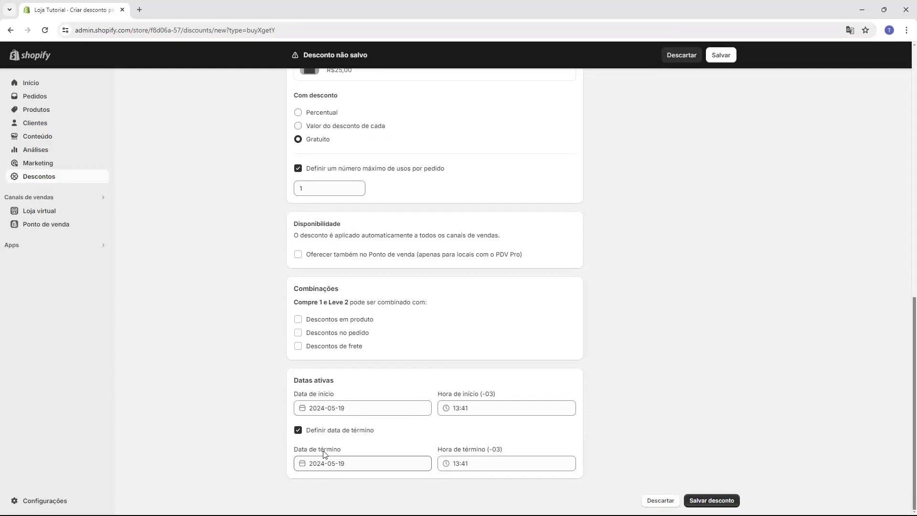
left_click(299, 430)
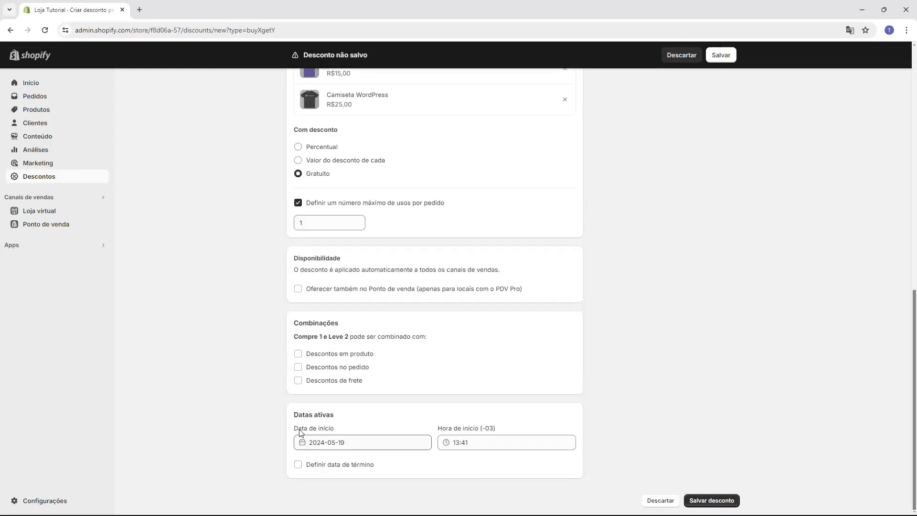
Check the completed "Compre 1 e Leve 2" settings and save the discount
scroll(300, 433, "up", 7)
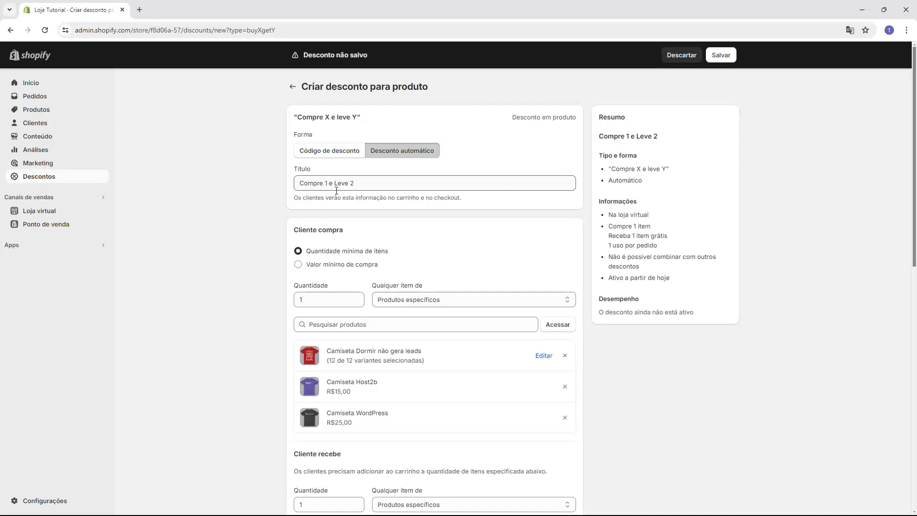
scroll(340, 186, "down", 5)
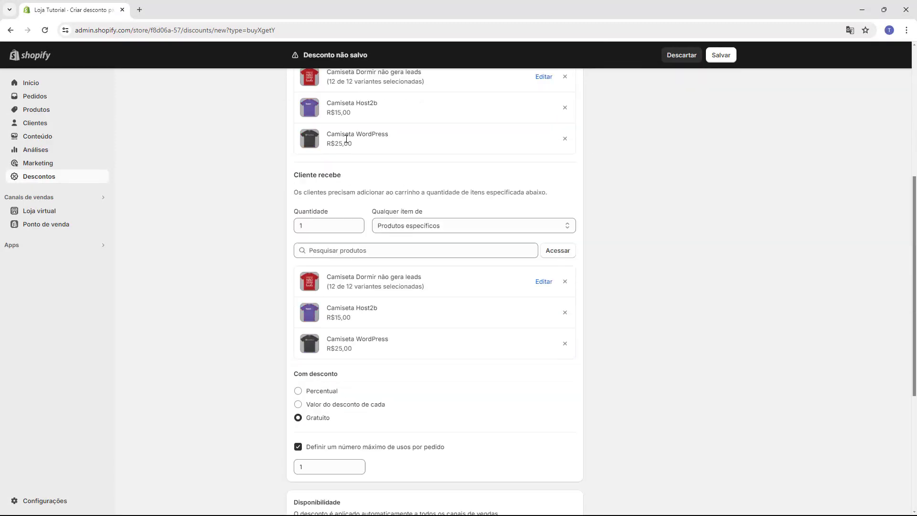
scroll(346, 139, "down", 6)
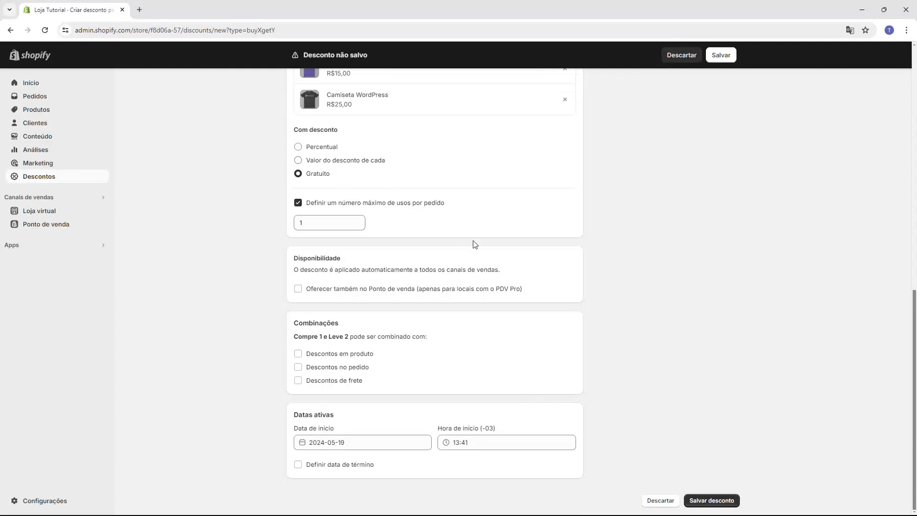
left_click(711, 501)
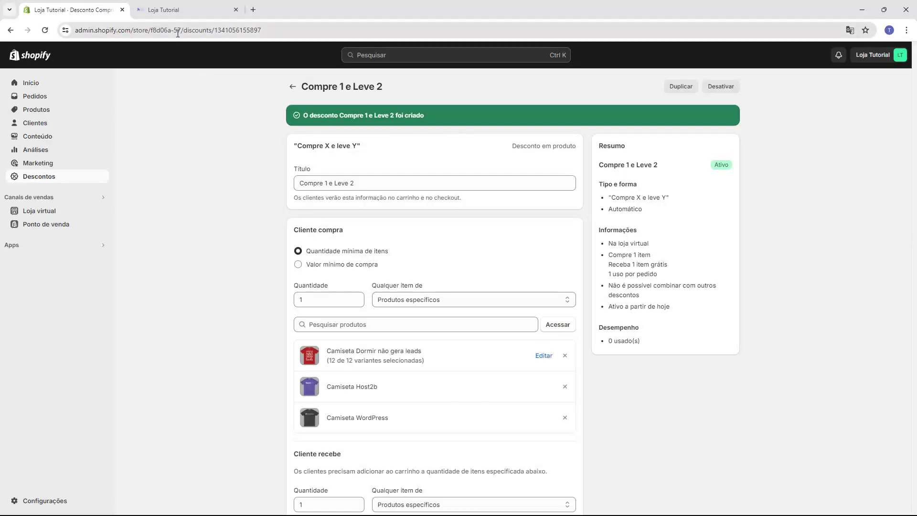
Switch to the Loja Tutorial storefront and add Camiseta Host2b to the cart twice, one unit at a time
left_click(175, 12)
scroll(314, 169, "down", 3)
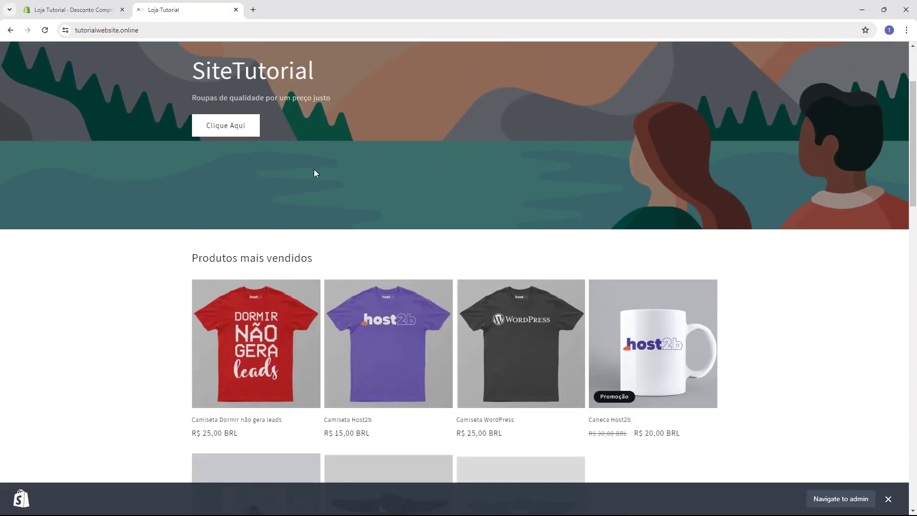
left_click(407, 328)
left_click(596, 211)
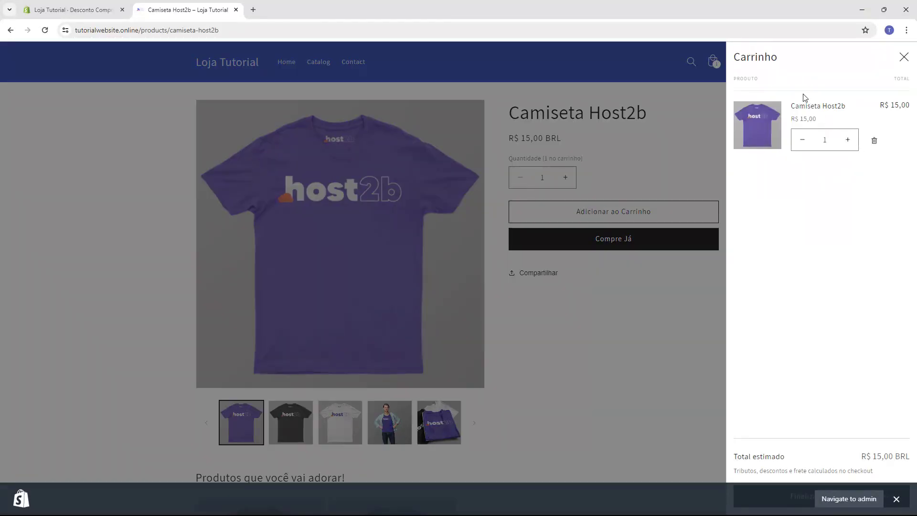
left_click(678, 152)
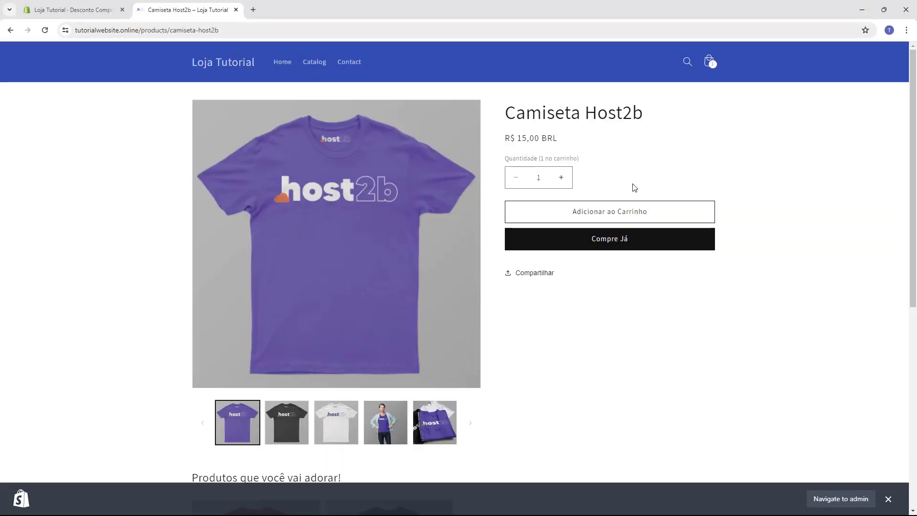
left_click(604, 219)
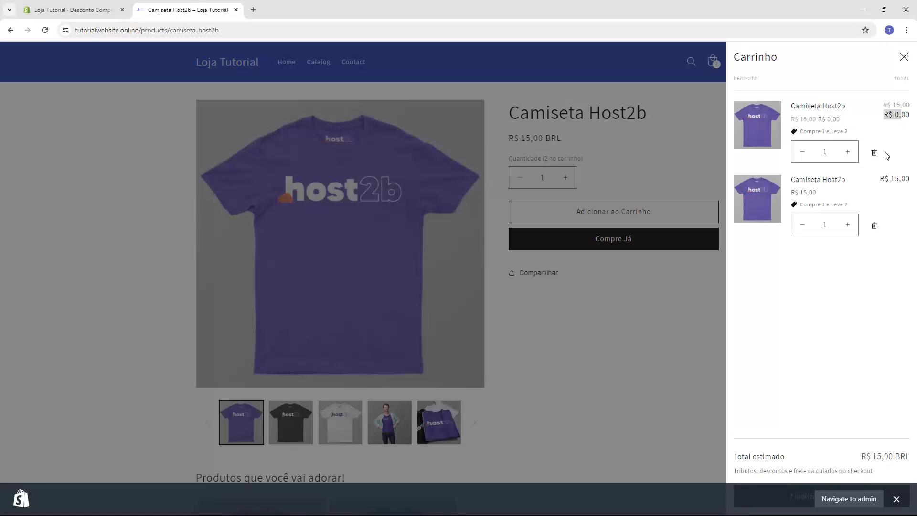
Check the prices of both shirts in the cart, close the cart and return to the discount's page in the Shopify admin
double_click(887, 179)
left_click(895, 184)
left_click(649, 167)
left_click(65, 11)
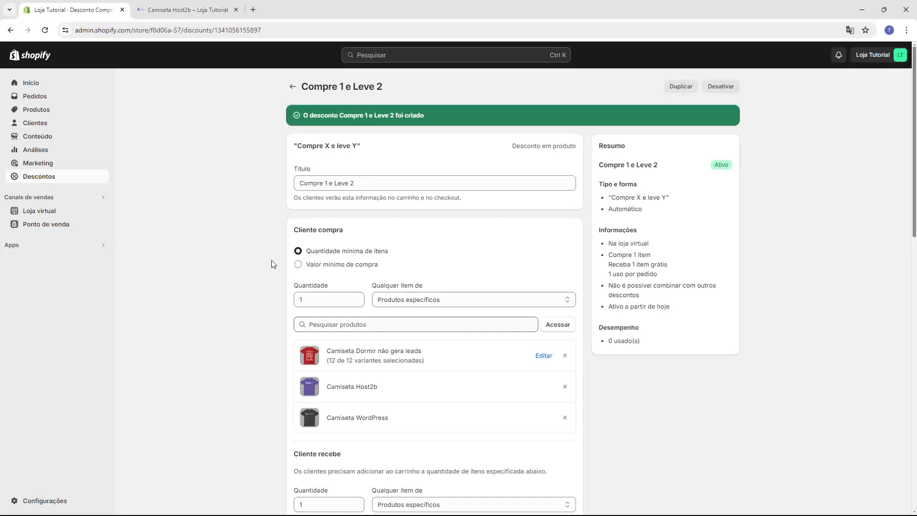